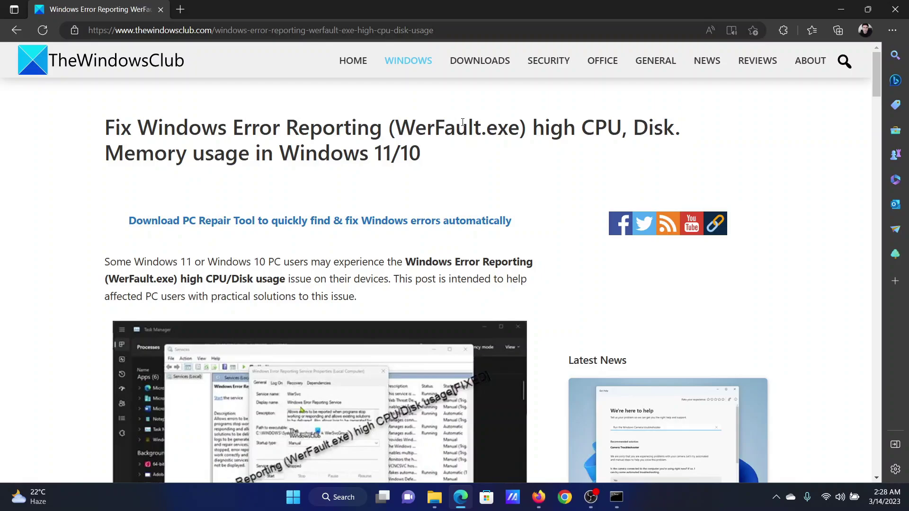
Scroll down to the five-fix list and highlight the first fix, 'Kill the WerFault.exe process'
scroll(462, 123, down, 8)
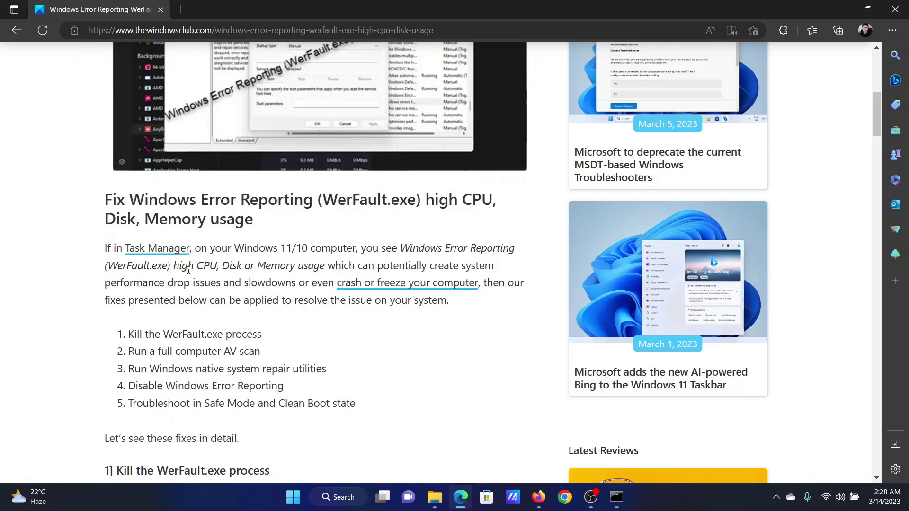
drag(134, 333, 258, 327)
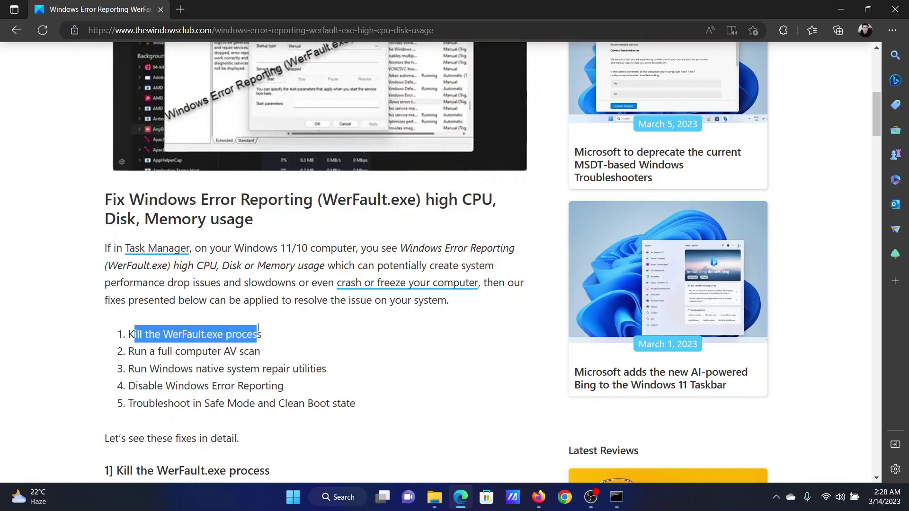
Clear the highlight and launch Task Manager from Windows search, maximized
click(337, 356)
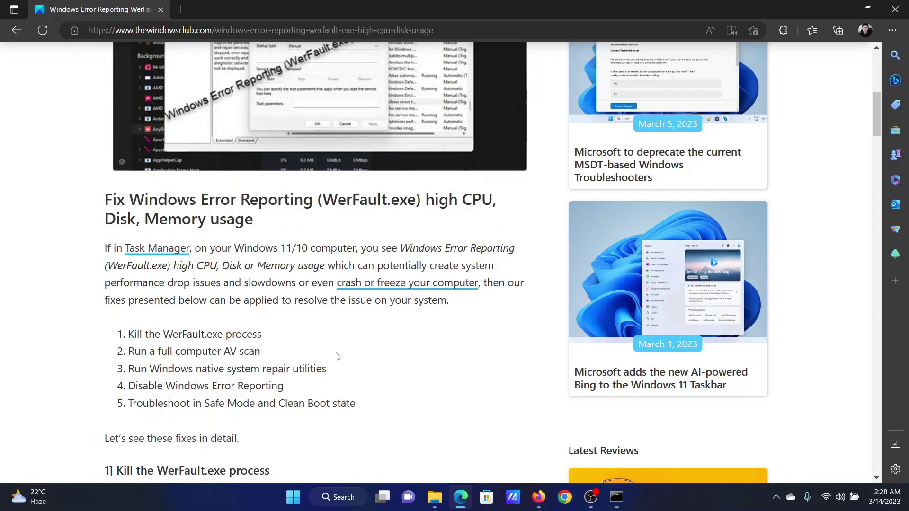
click(339, 497)
text(task Manager)
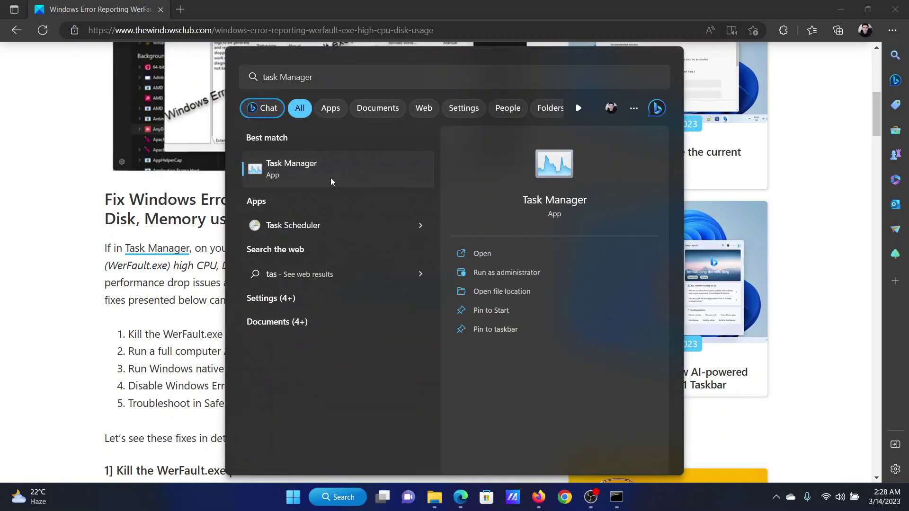
click(331, 177)
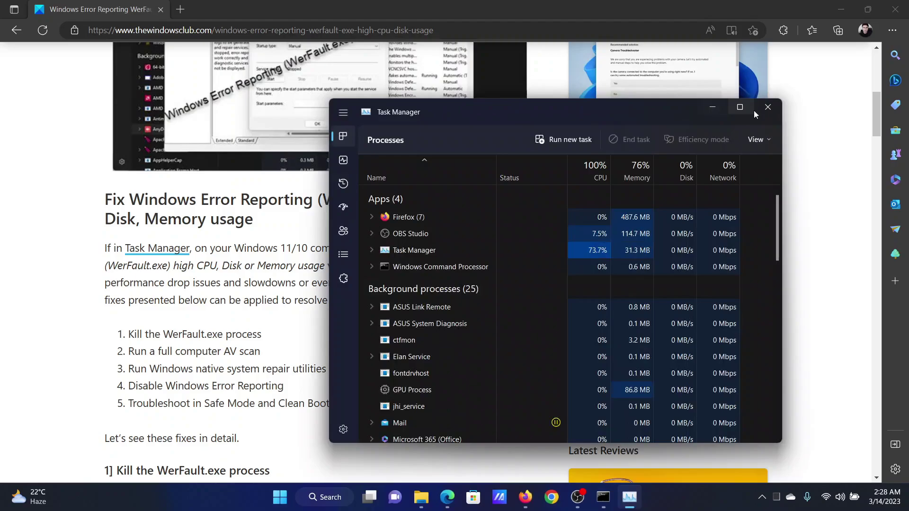
click(741, 108)
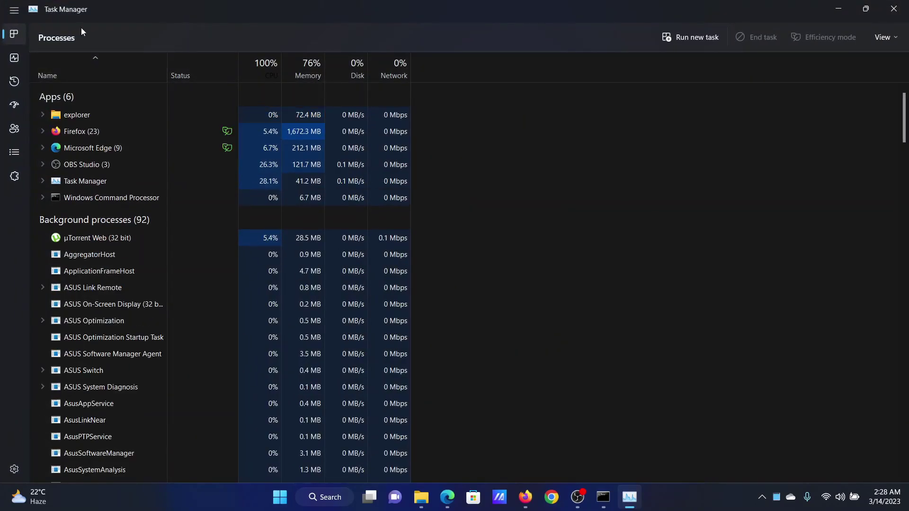
Scroll down to the Widgets process and end its task
scroll(106, 330, down, 10)
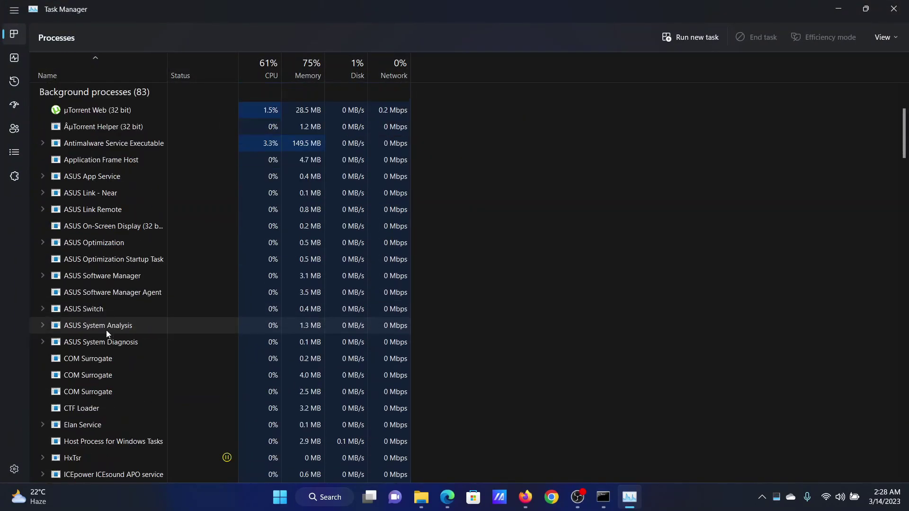
scroll(106, 333, down, 15)
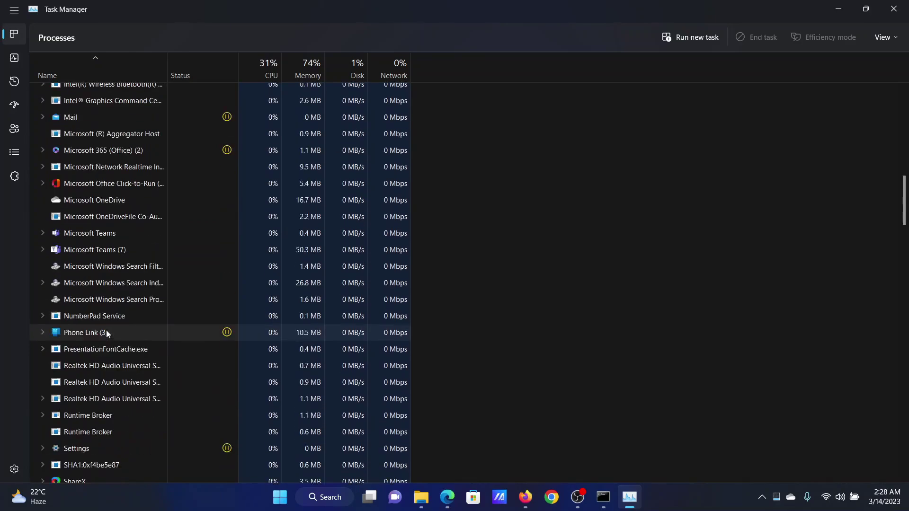
scroll(106, 333, down, 2)
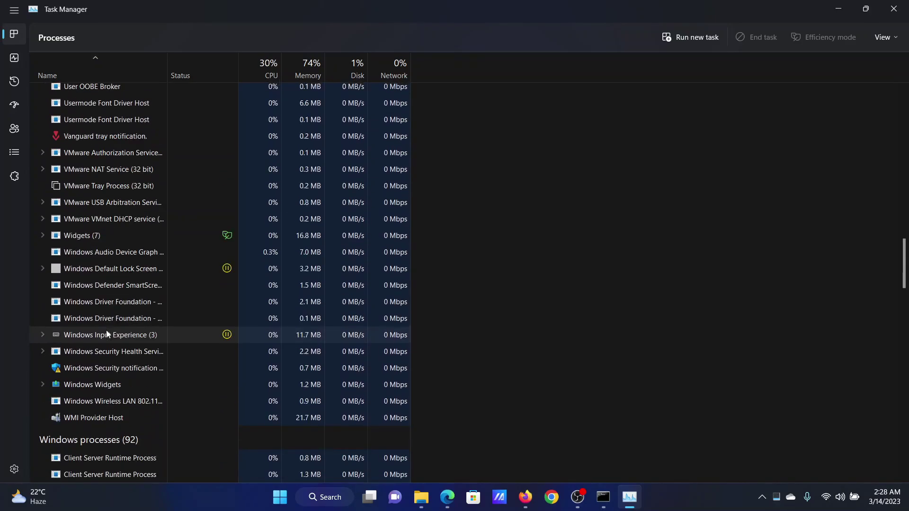
right_click(81, 235)
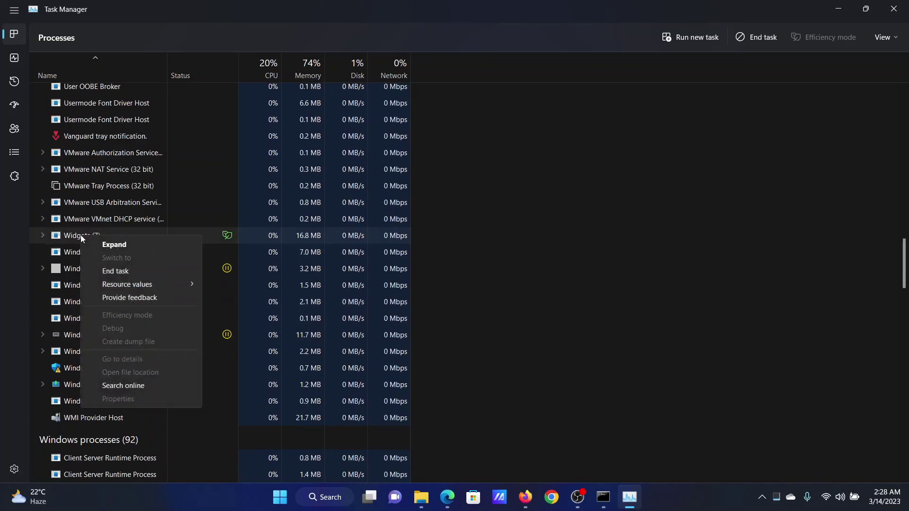
click(116, 271)
Close Task Manager, highlight the full AV scan fix, and launch Windows Security
click(900, 6)
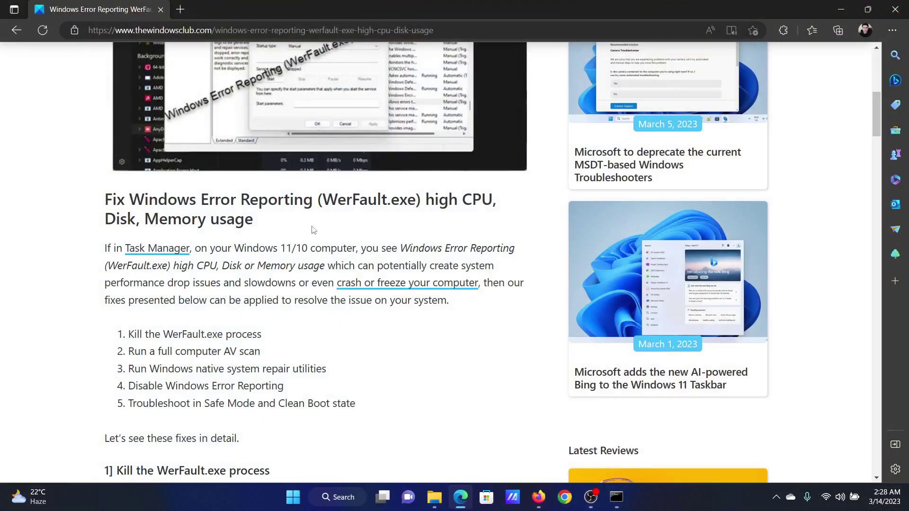
drag(135, 352, 250, 355)
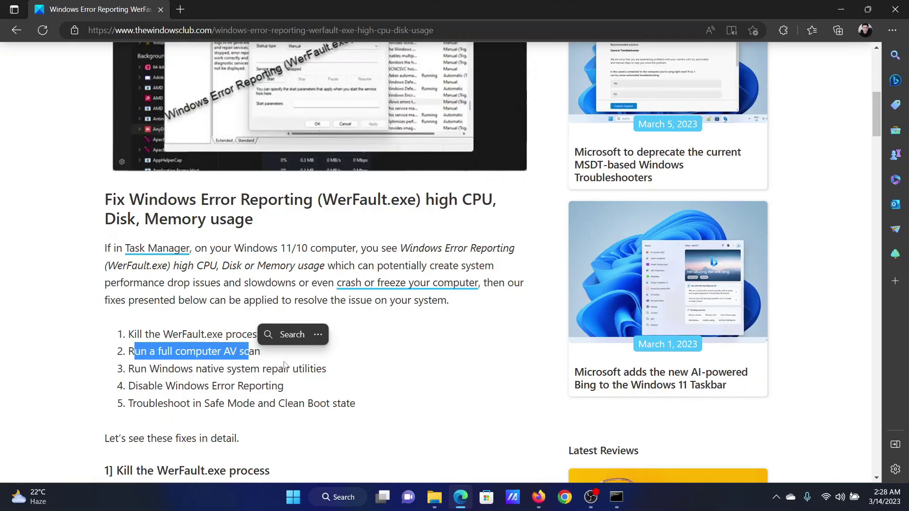
click(339, 499)
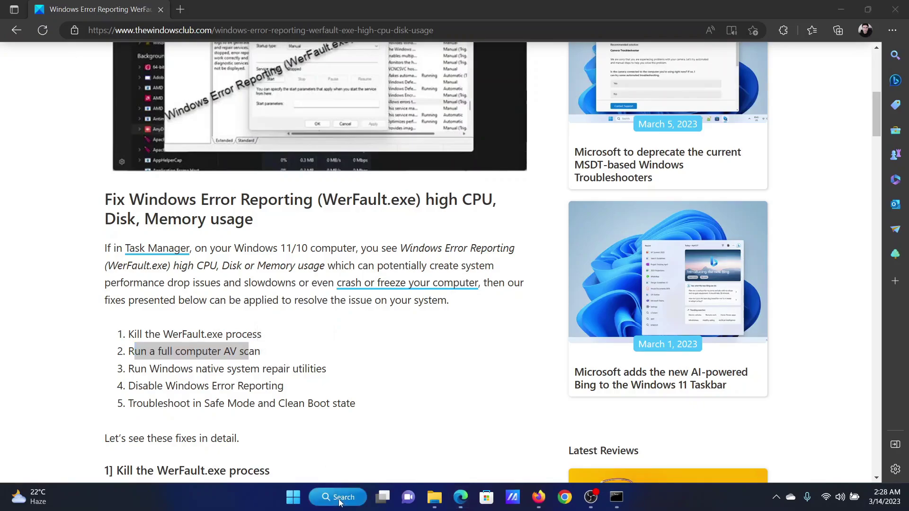
text(word)
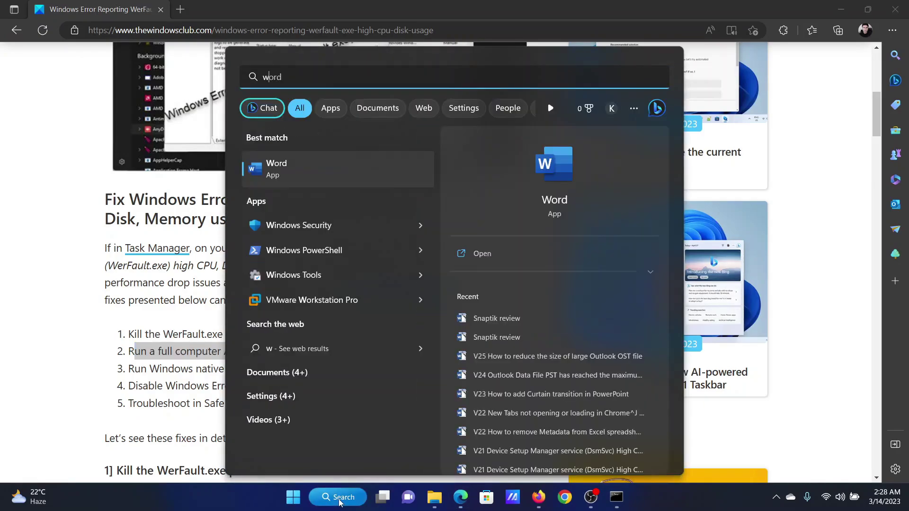
text(indows Security)
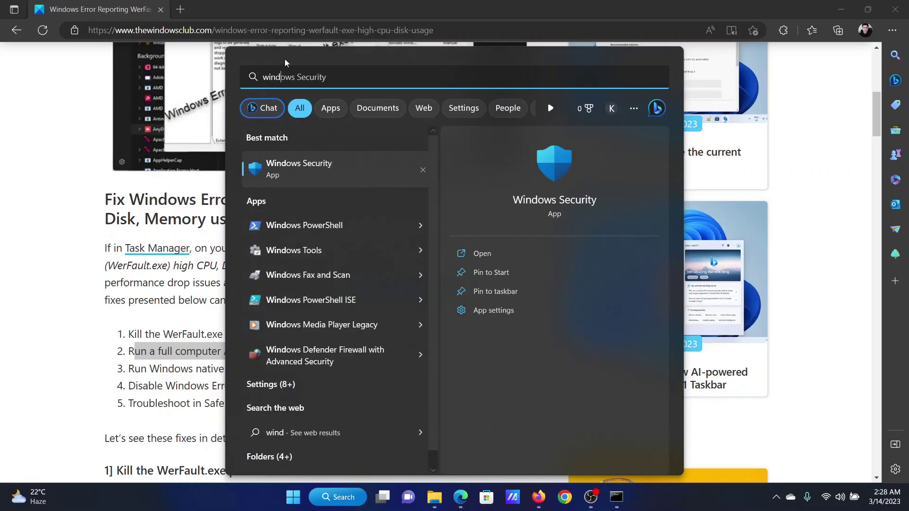
click(335, 166)
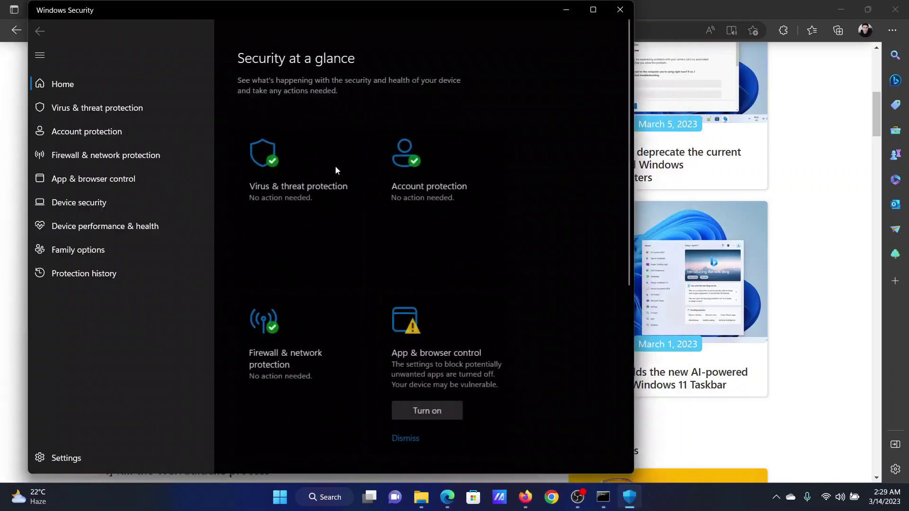
Start a Full scan from Virus & threat protection scan options, then close Windows Security
click(70, 110)
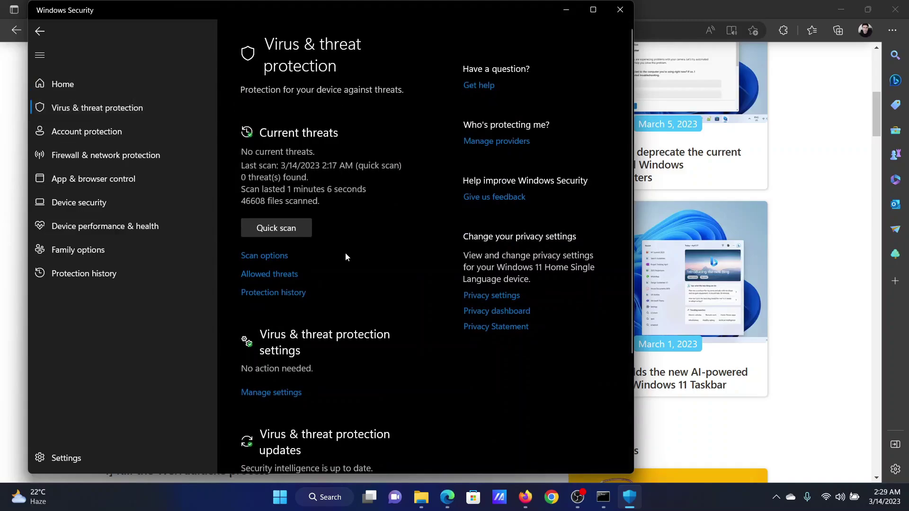
click(262, 256)
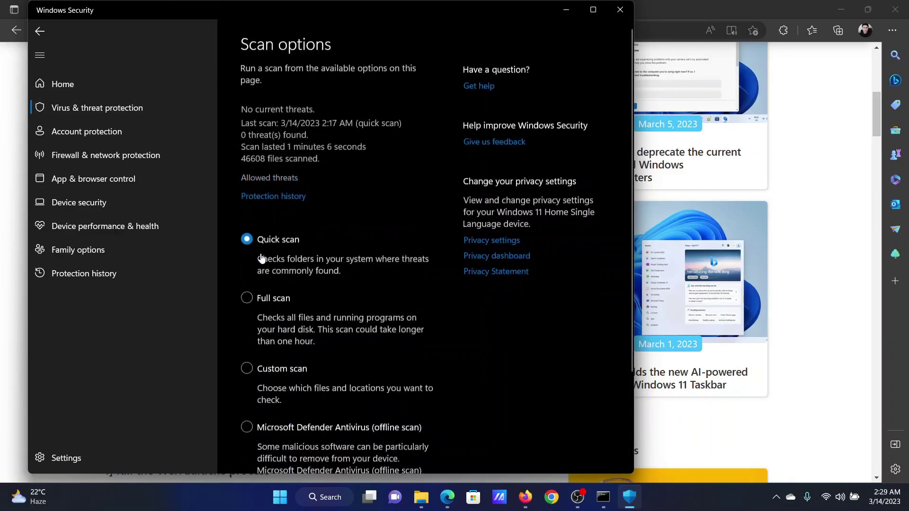
click(247, 297)
scroll(348, 298, down, 3)
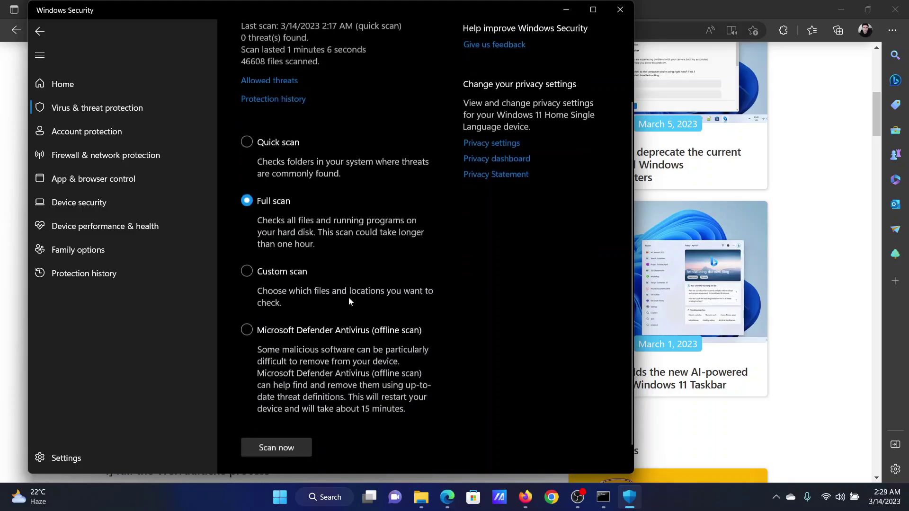
click(290, 423)
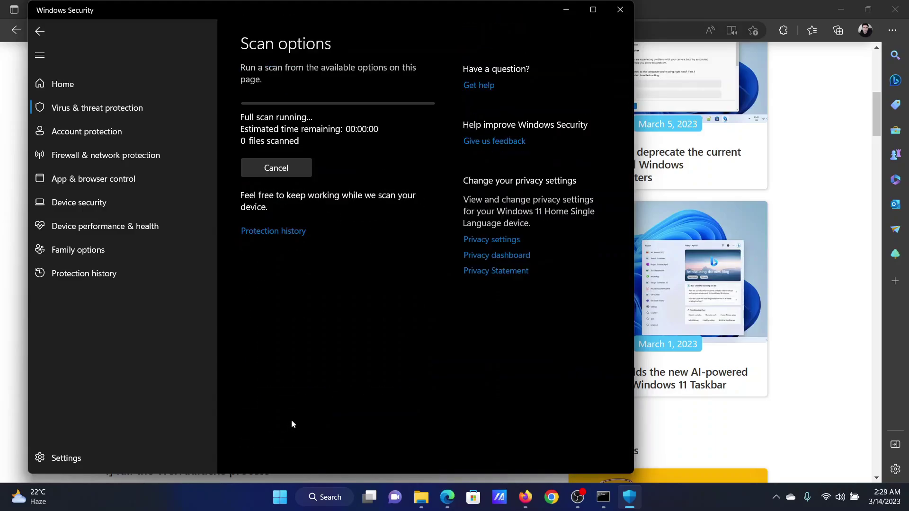
click(619, 10)
Scroll to the third fix about system repair utilities and briefly highlight it
scroll(250, 311, down, 3)
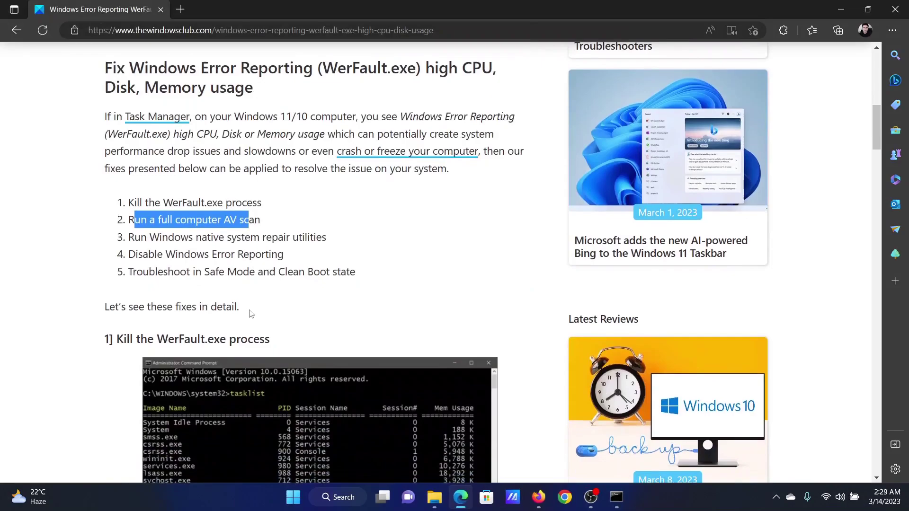
drag(131, 240, 332, 244)
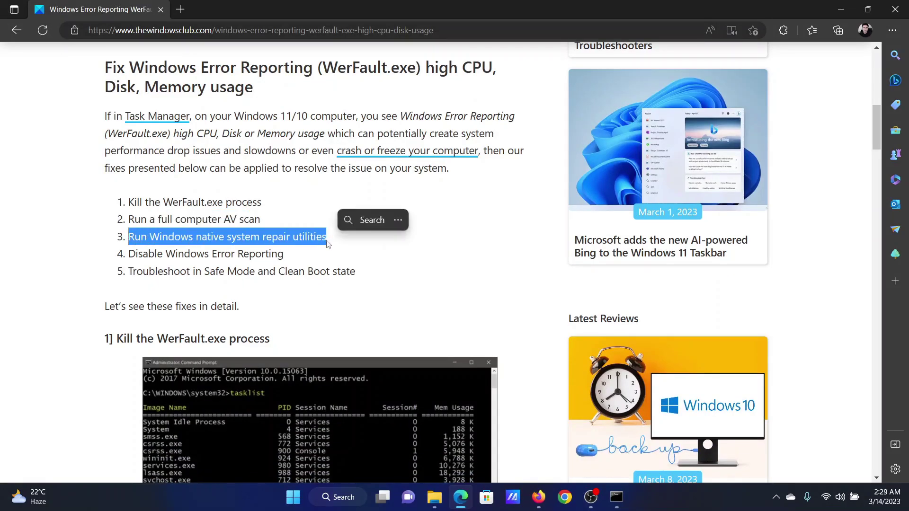
click(306, 266)
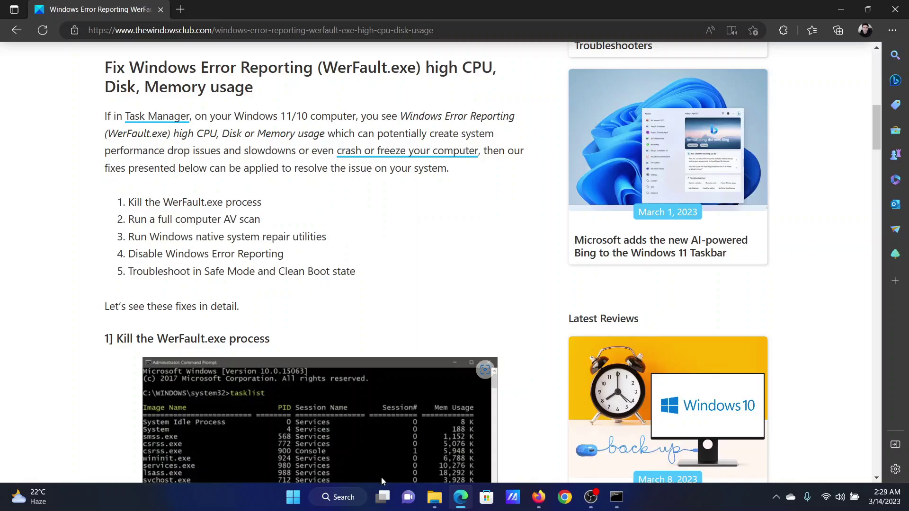
Open Command Prompt as administrator and run sfc /scannow
click(334, 500)
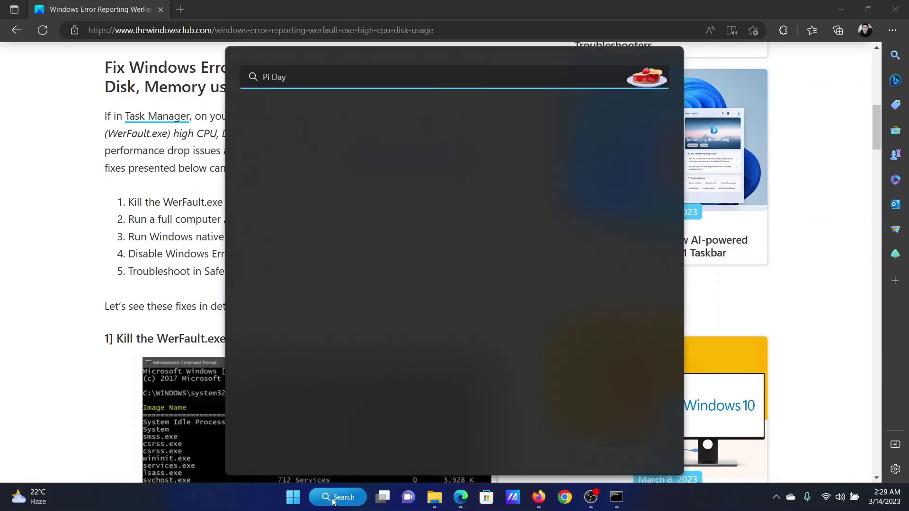
text(comm)
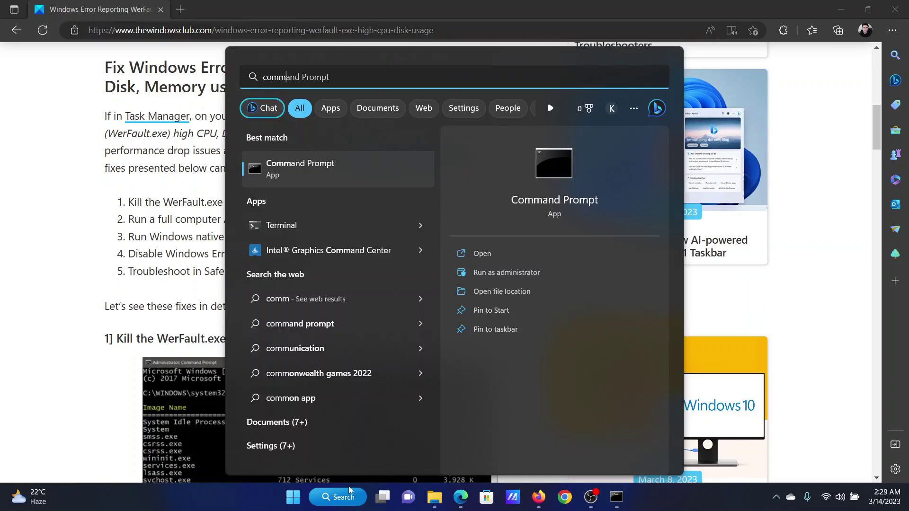
click(558, 280)
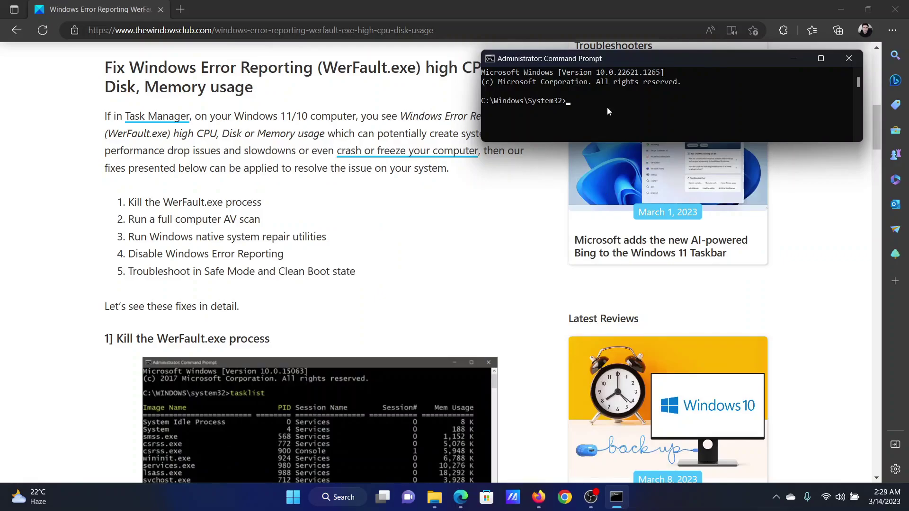
text(sfc /scannow)
key(Return)
Highlight the Disable Windows Error Reporting fix in the article, then launch the Services console
click(234, 309)
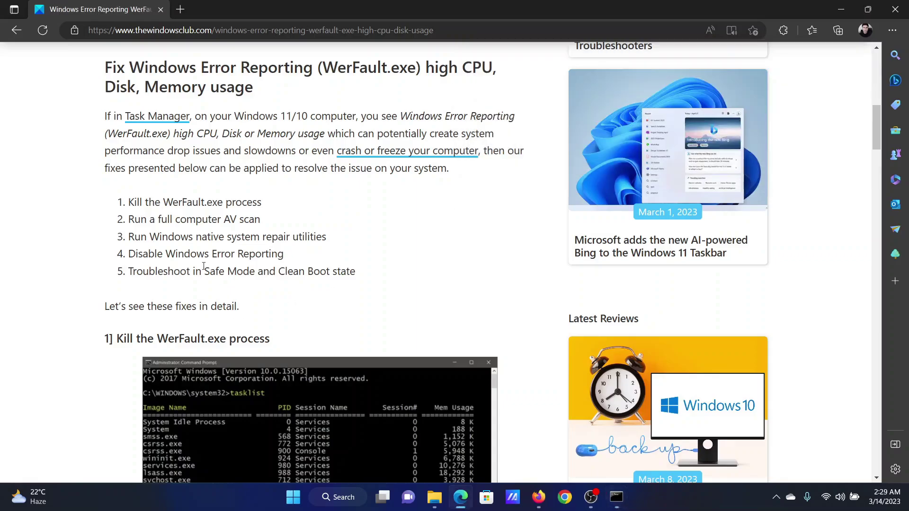
drag(136, 254, 278, 253)
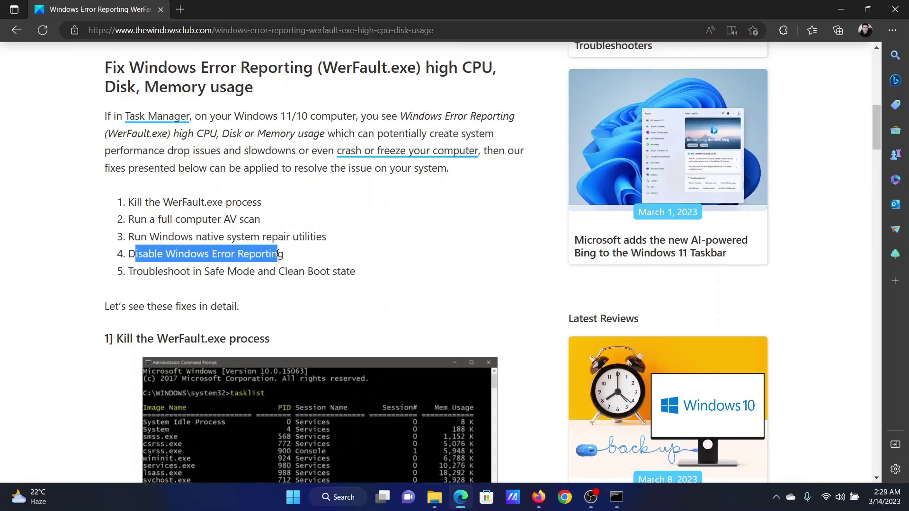
click(333, 260)
key(super+r)
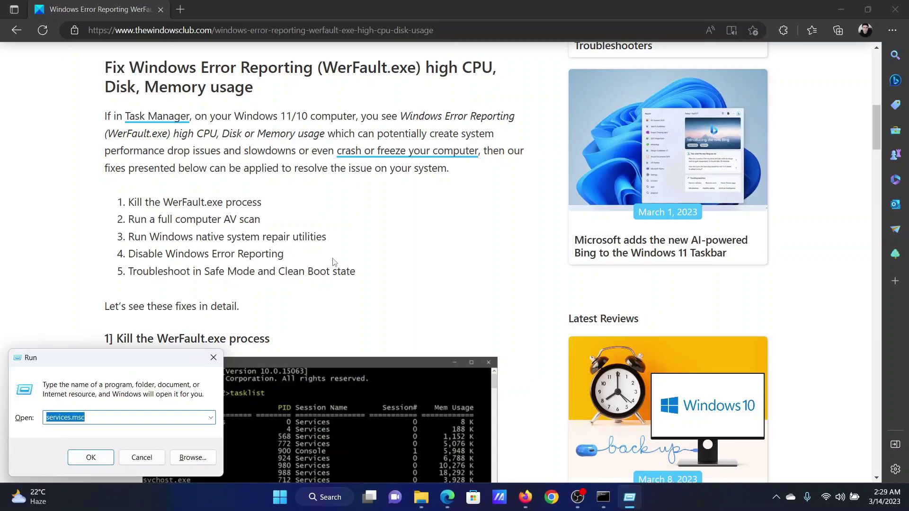
key(End)
key(Return)
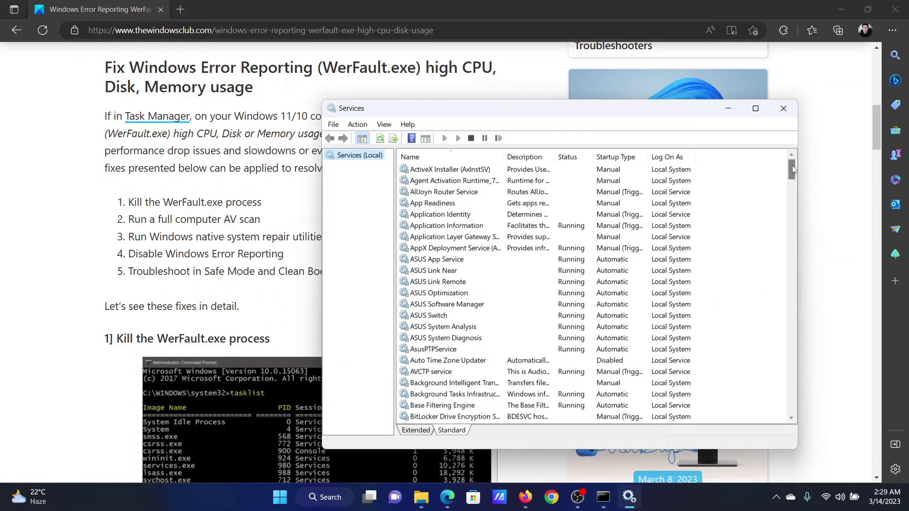
Set Windows Error Reporting Service startup type to Disabled, apply it, and close Services
drag(791, 167, 827, 384)
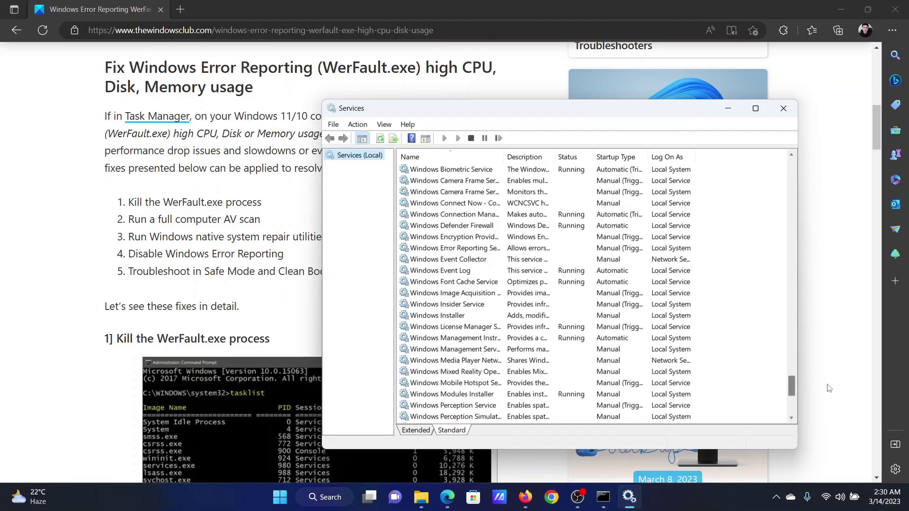
double_click(458, 251)
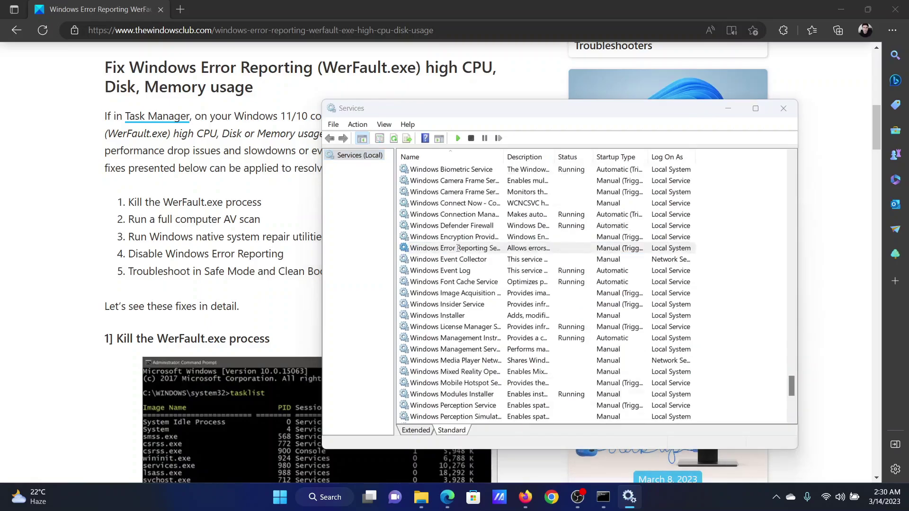
click(531, 273)
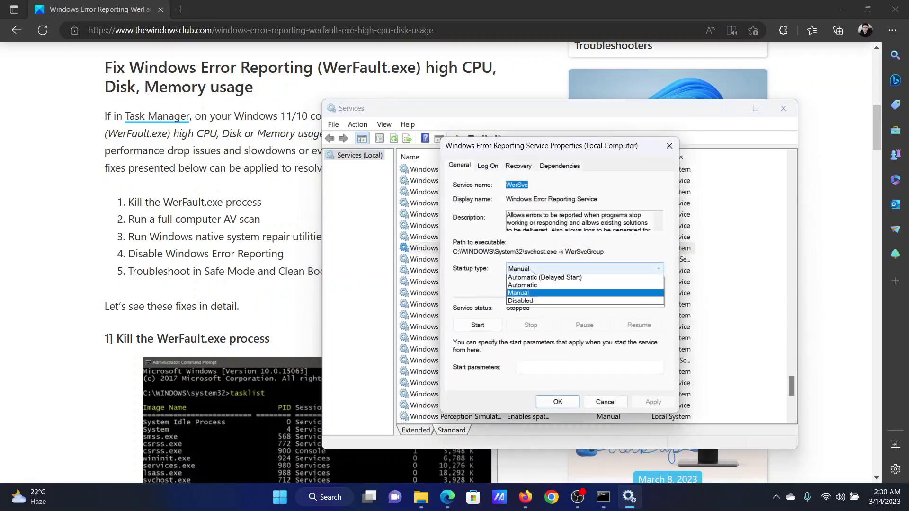
click(538, 304)
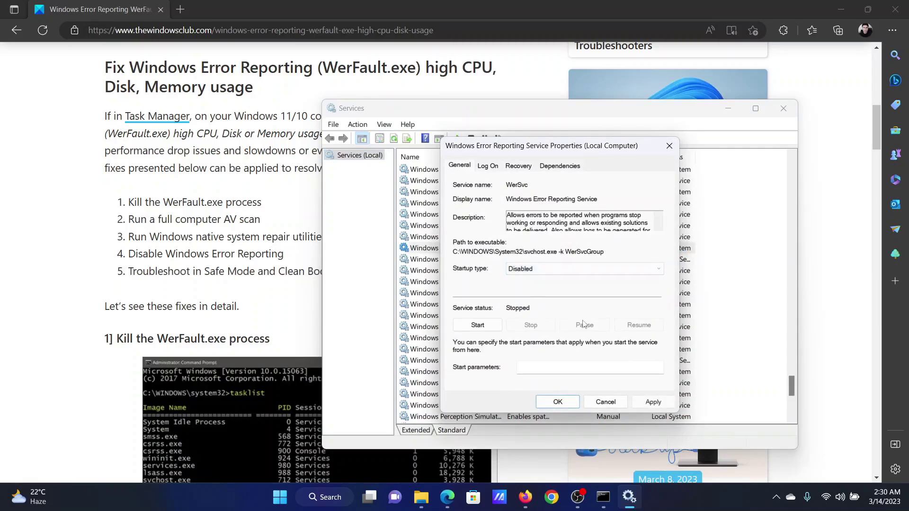
click(654, 402)
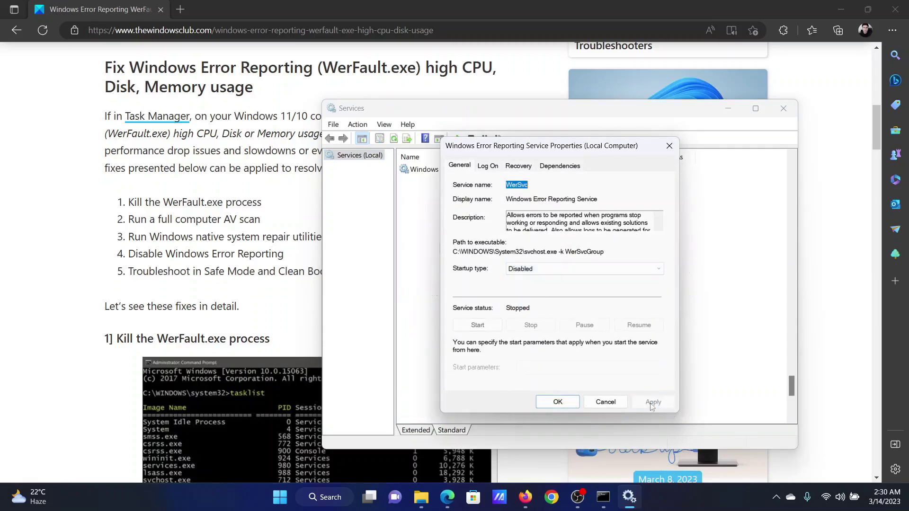
click(558, 401)
click(784, 108)
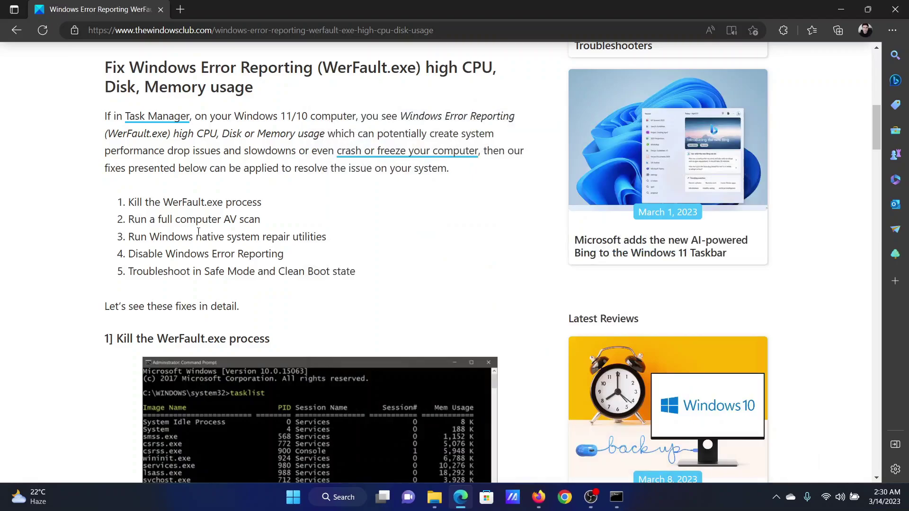
Highlight the Safe Mode and Clean Boot fix, then launch msconfig
drag(155, 273, 353, 273)
click(438, 290)
drag(877, 129, 891, 61)
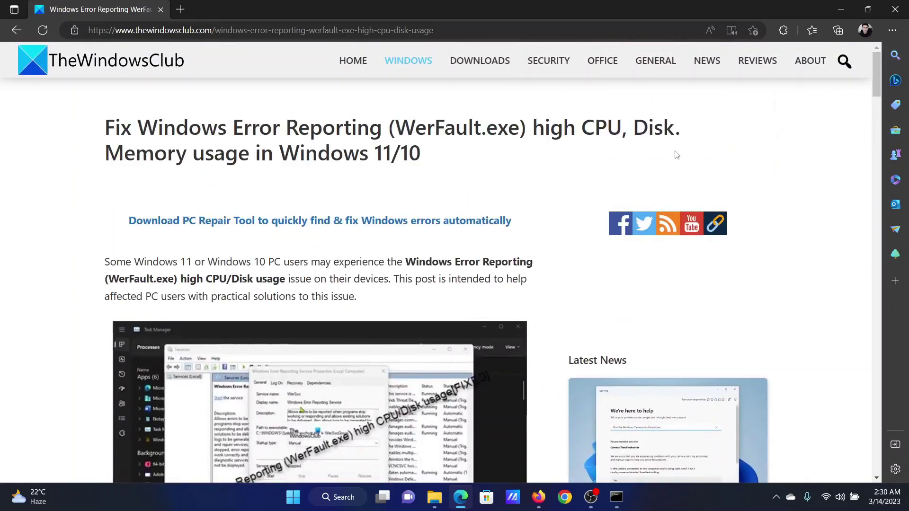
key(super+r)
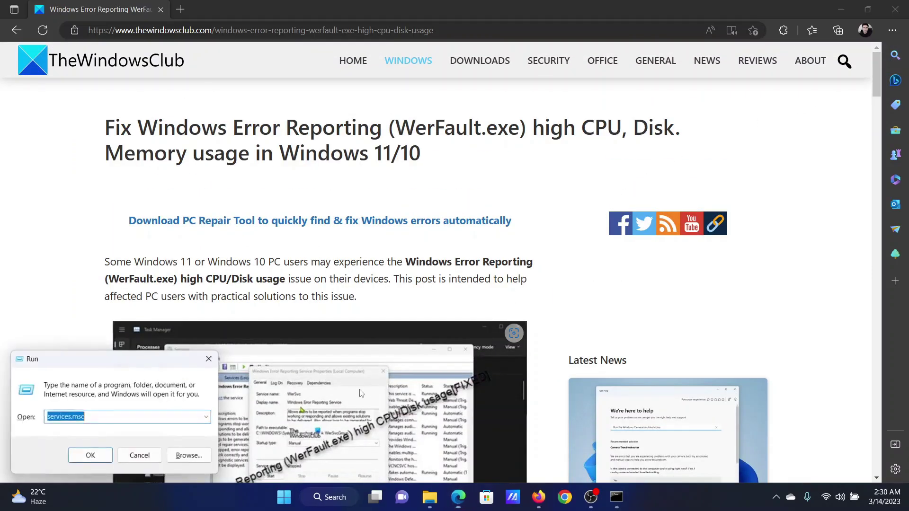
text(m)
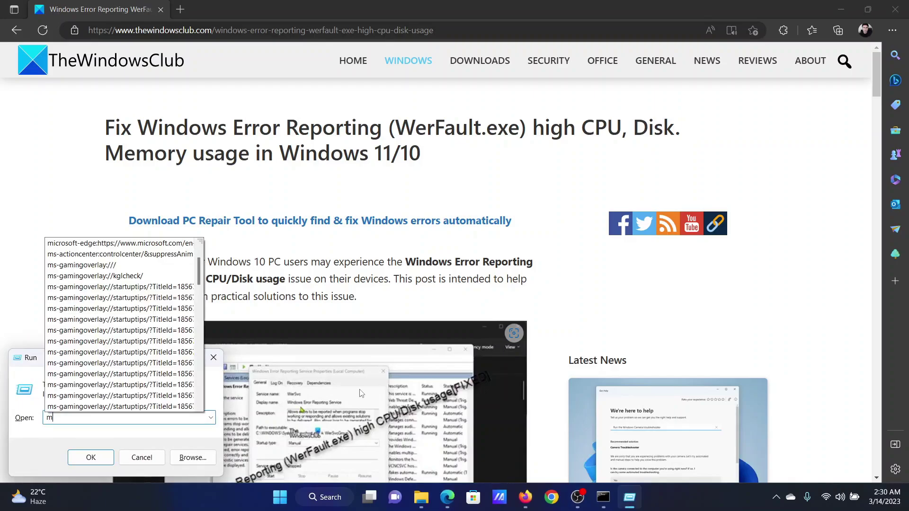
text(sco)
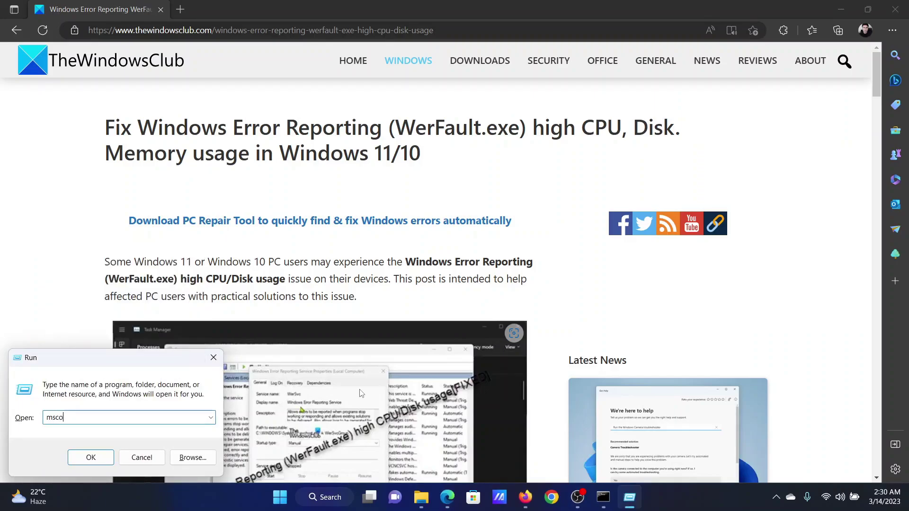
text(nfig)
key(Return)
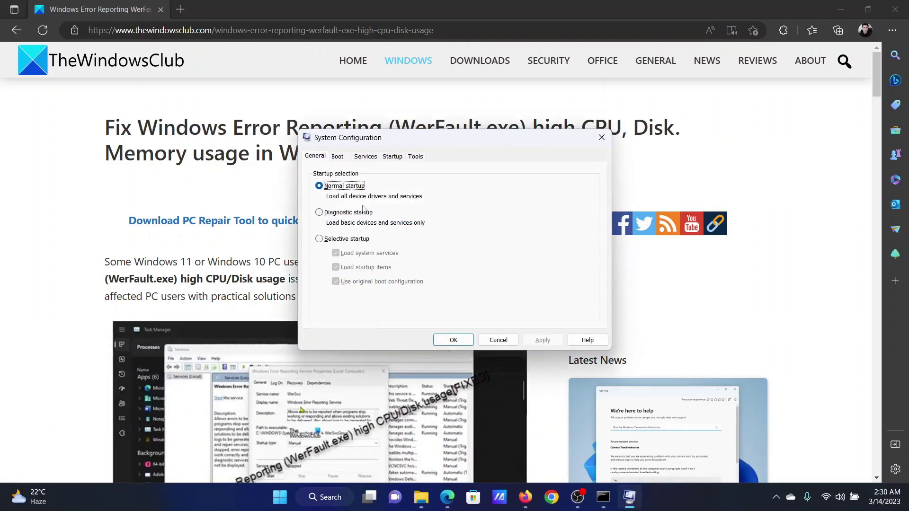
On the Services tab, hide all Microsoft services, disable all the rest, and apply
click(367, 158)
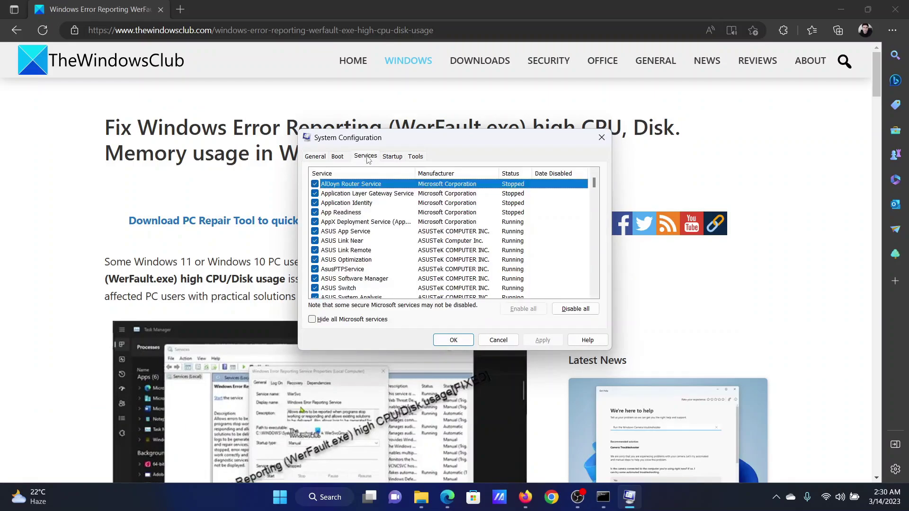
click(312, 319)
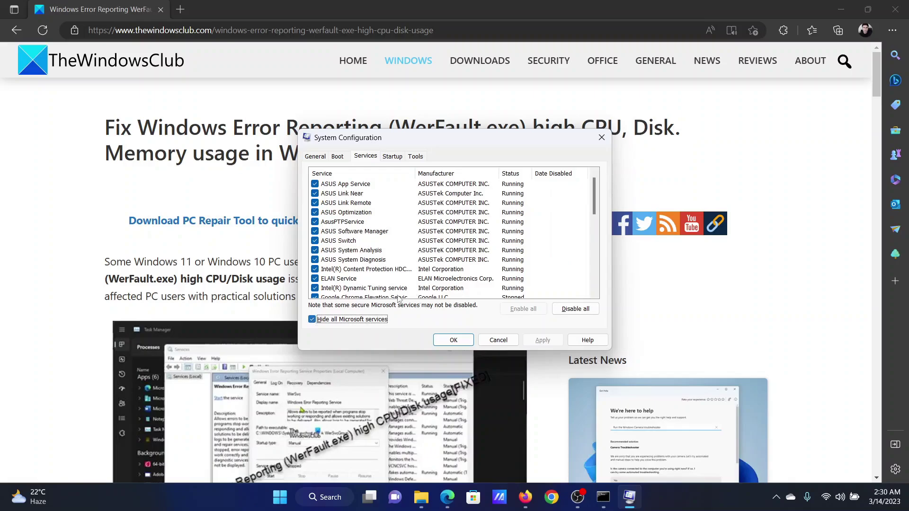
click(577, 310)
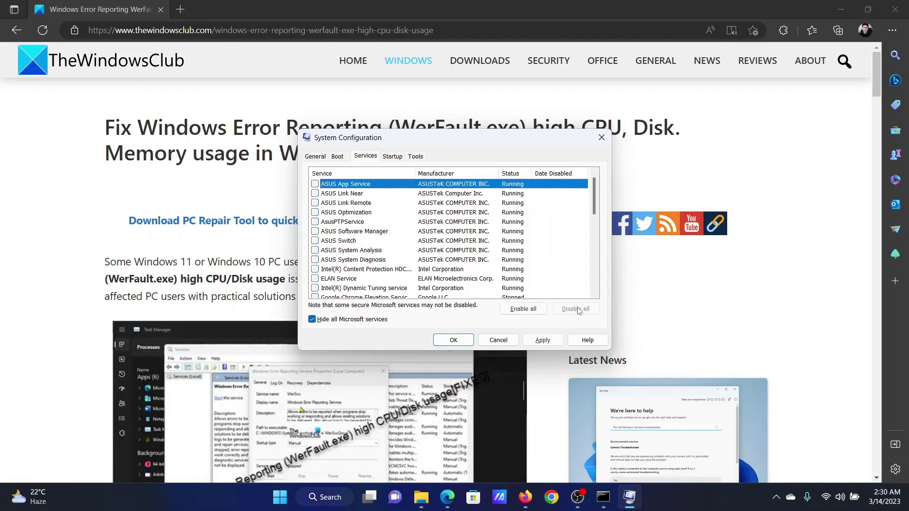
click(543, 341)
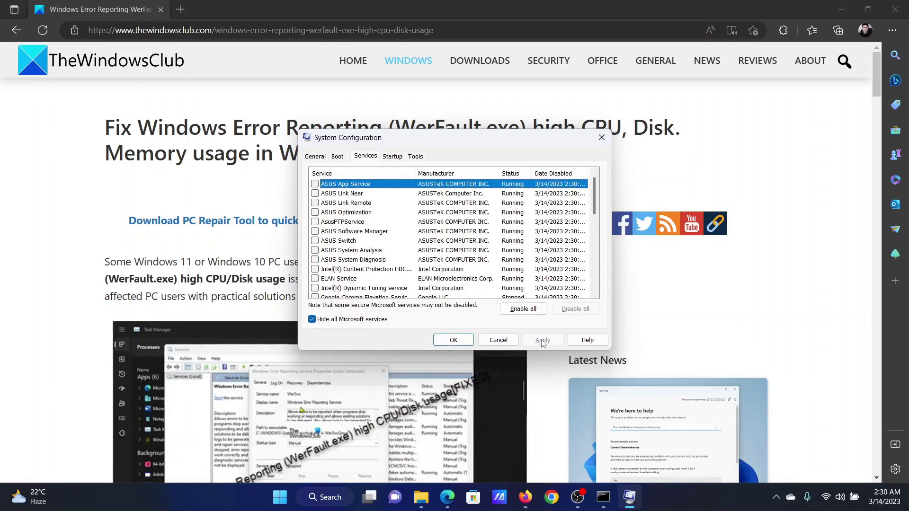
click(458, 341)
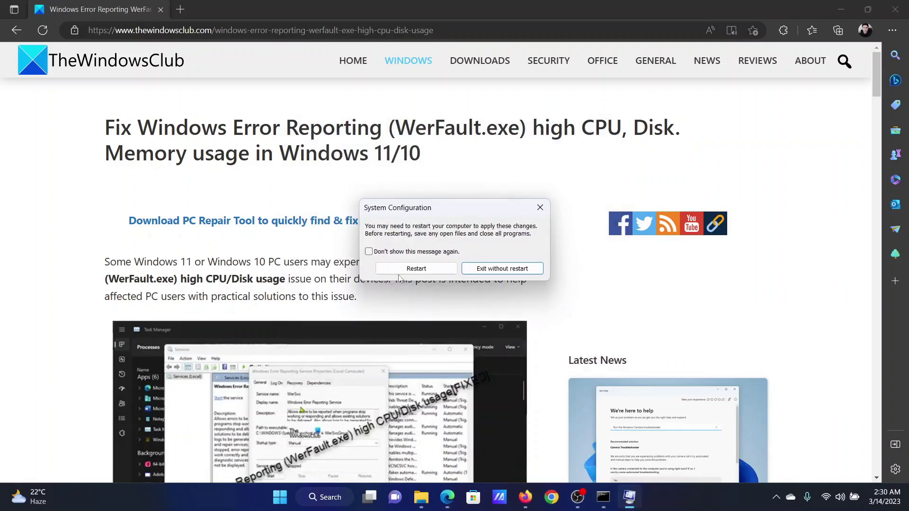
click(539, 209)
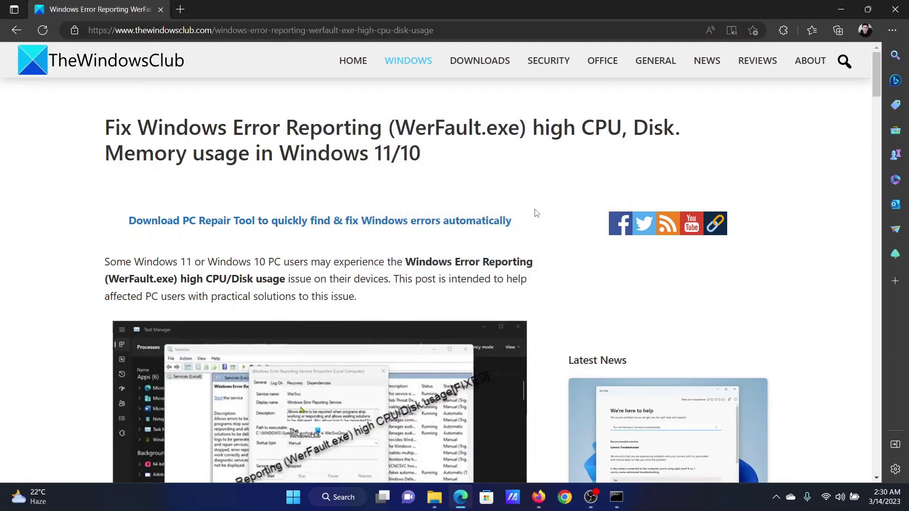